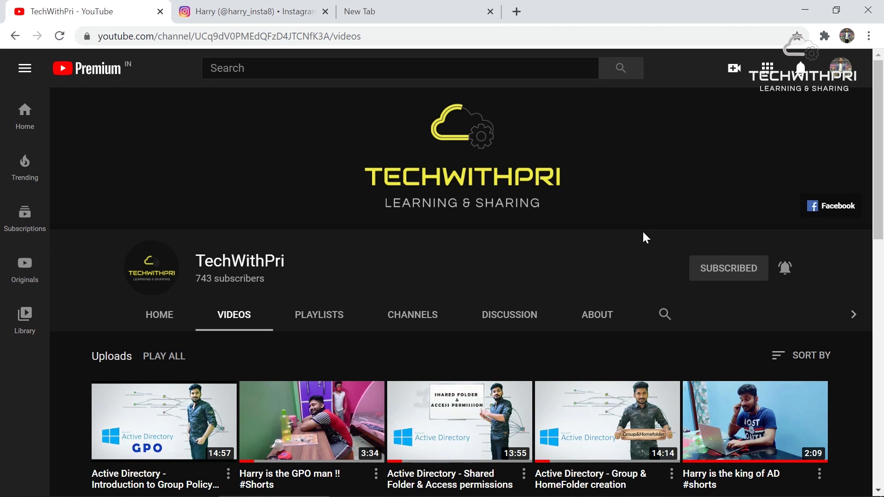
# Browse the TechWithPri channel's uploads, then switch to the Instagram profile page
pyautogui.scroll(-4, 643, 233)
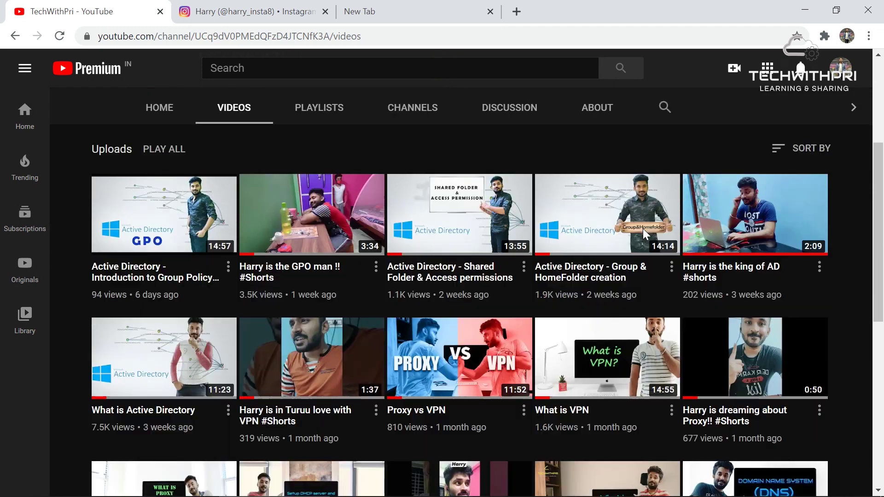
pyautogui.scroll(-3, 643, 234)
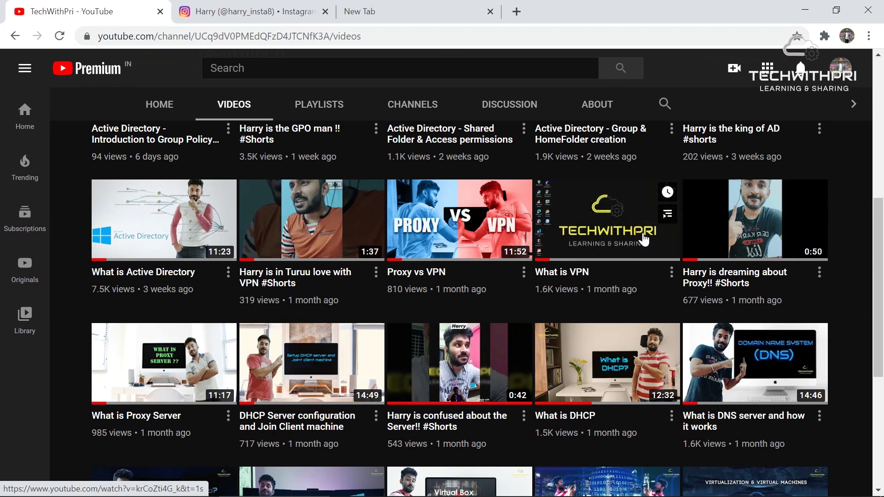
pyautogui.scroll(-3, 644, 238)
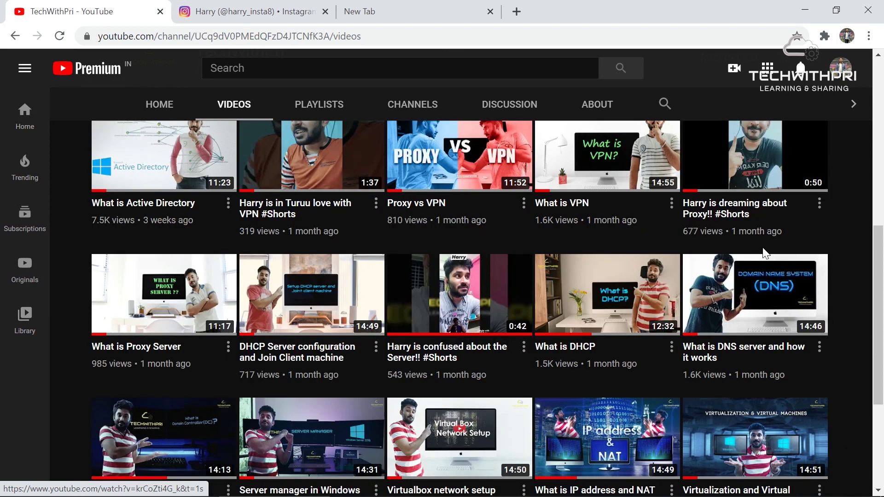
pyautogui.scroll(10, 397, 367)
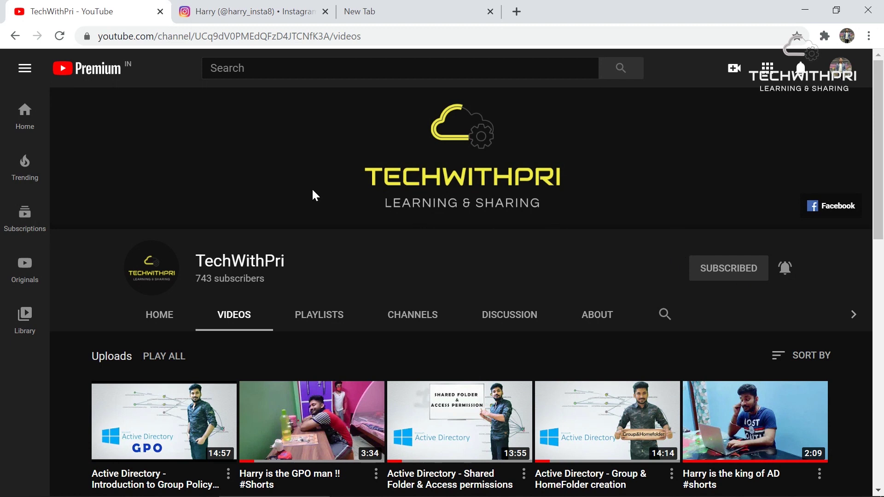
pyautogui.click(274, 7)
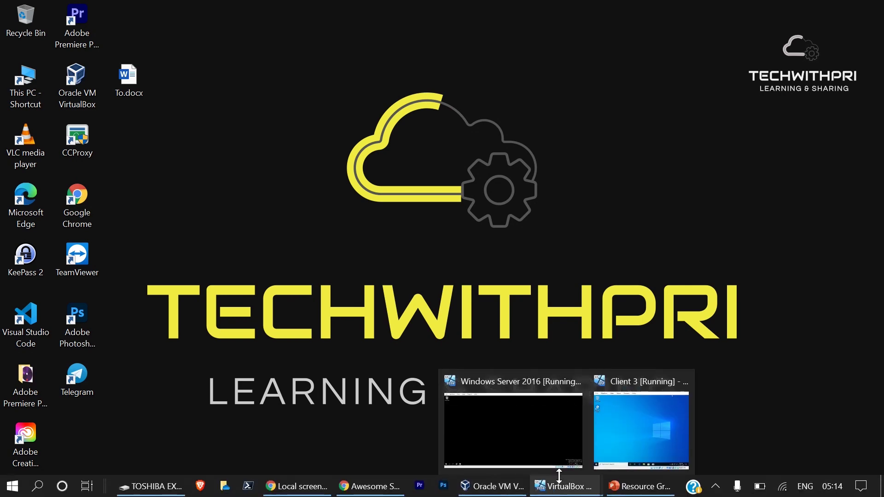
# Sign in to the Client 3 virtual machine with its account password
pyautogui.click(628, 443)
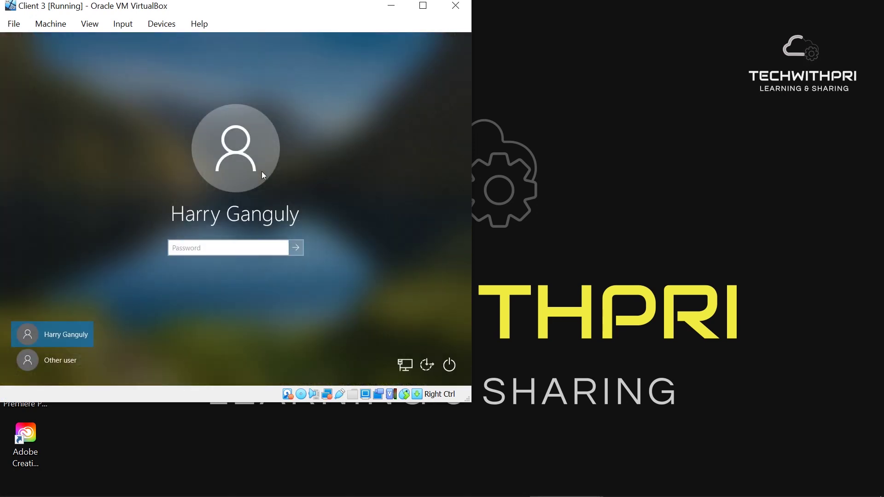
pyautogui.write('**********')
pyautogui.press('Return')
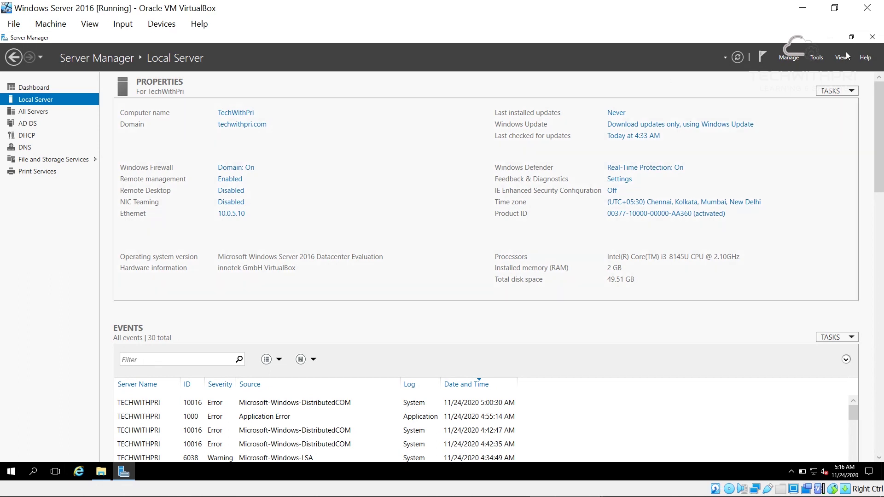
# Launch Group Policy Management from Server Manager's Tools menu and bring it forward
pyautogui.click(818, 58)
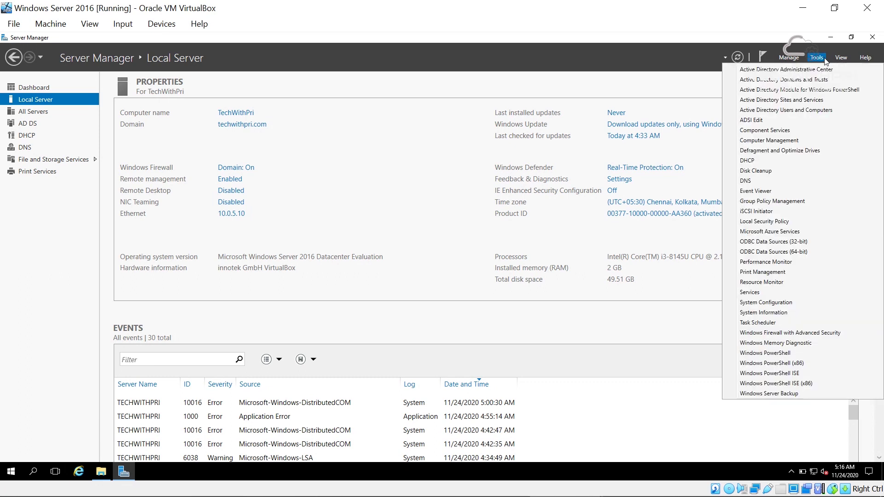
pyautogui.click(819, 57)
pyautogui.click(819, 56)
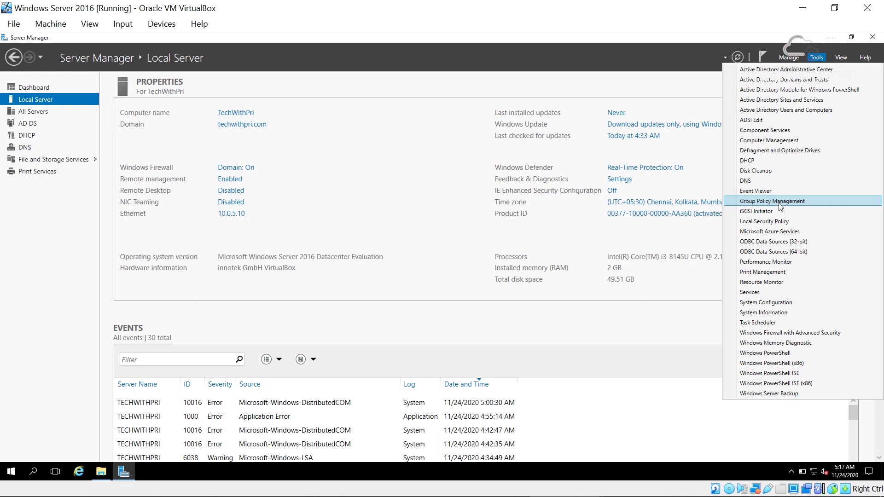
pyautogui.click(782, 208)
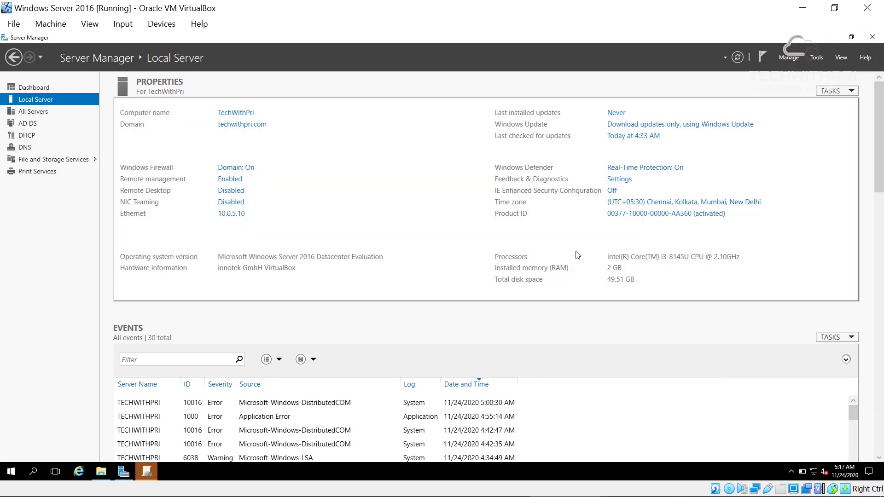
pyautogui.click(157, 475)
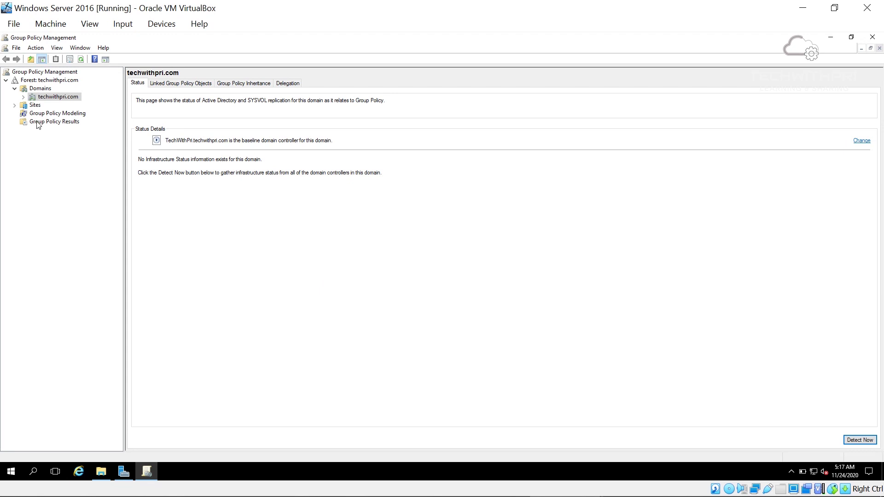
# Expand techwithpri.com and Office_OU, review Turn_off_CP's scope, then reselect the techwithpri.com domain
pyautogui.click(23, 99)
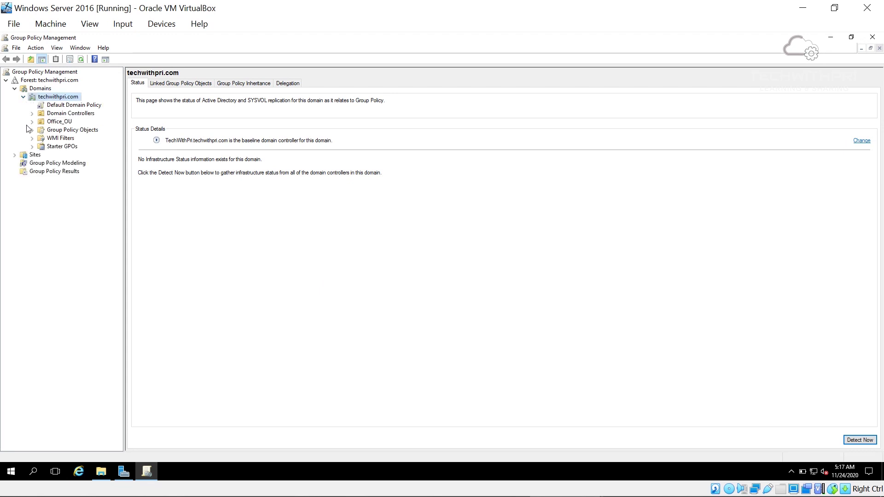
pyautogui.click(40, 124)
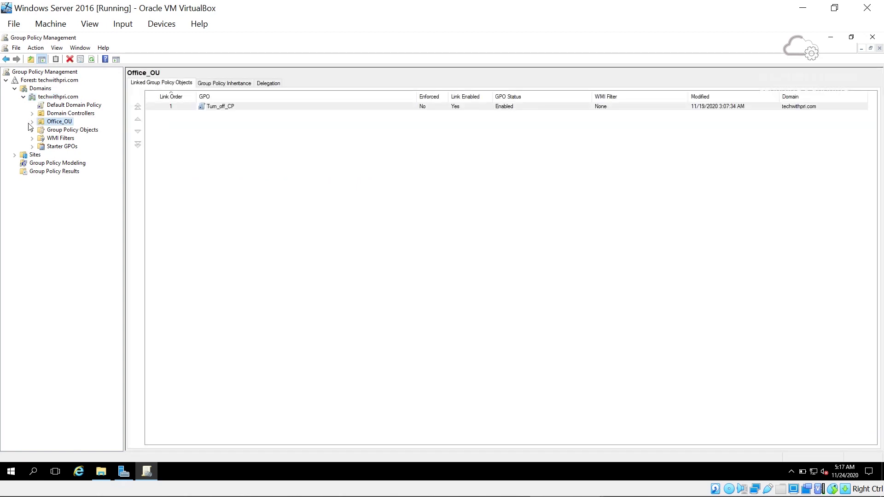
pyautogui.click(33, 122)
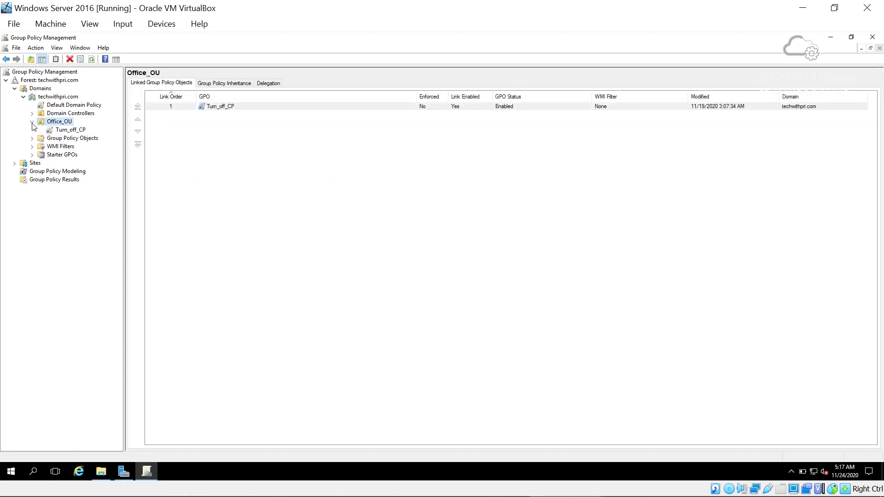
pyautogui.click(55, 132)
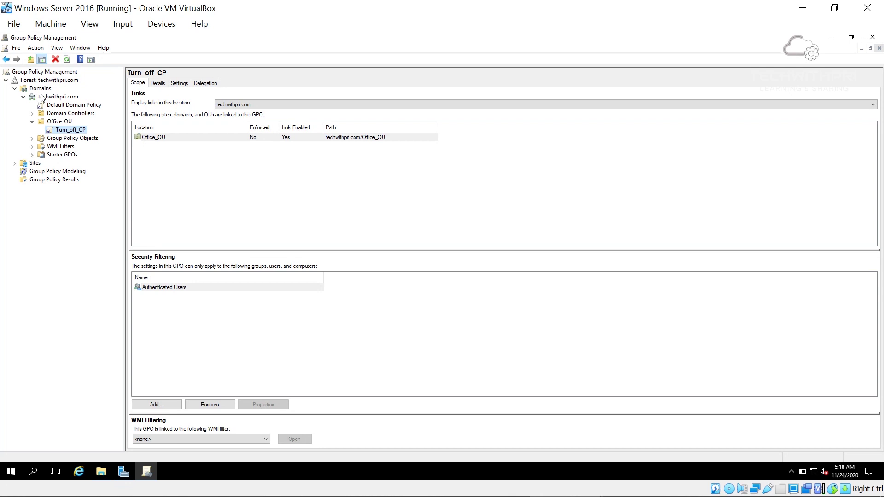
pyautogui.click(48, 99)
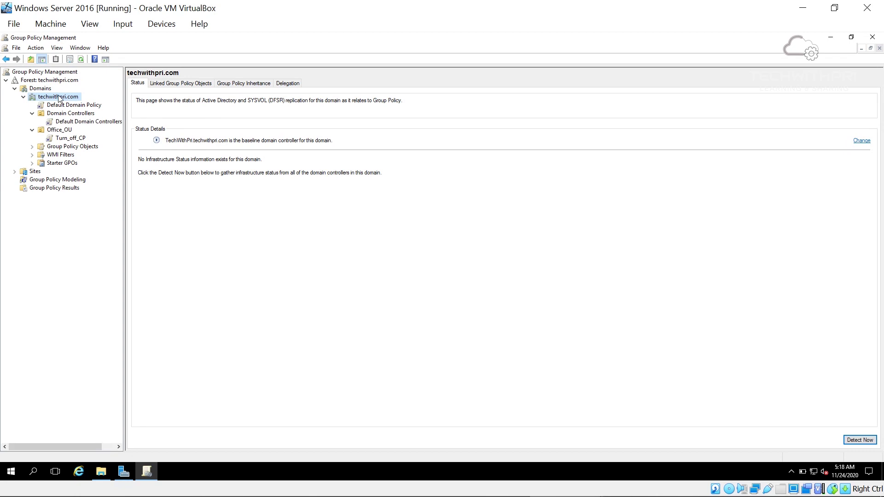
pyautogui.rightClick(59, 98)
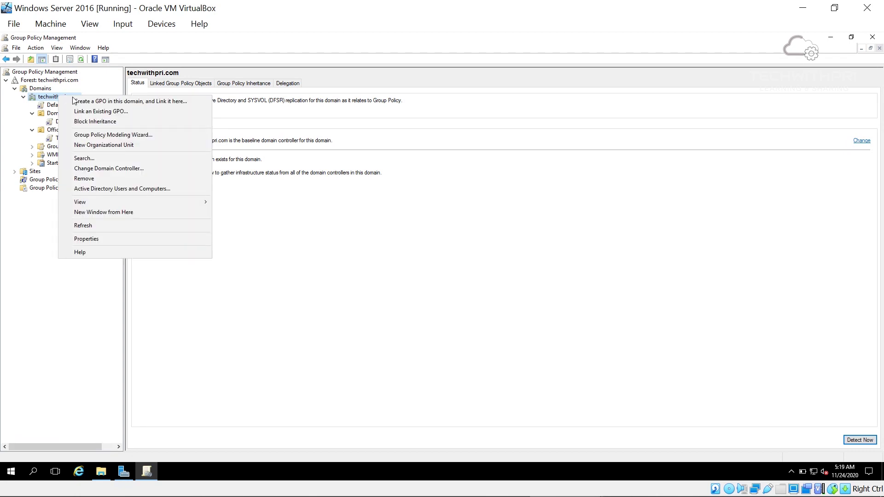
# Create a GPO named Desktop_background linked to techwithpri.com and select it
pyautogui.click(87, 101)
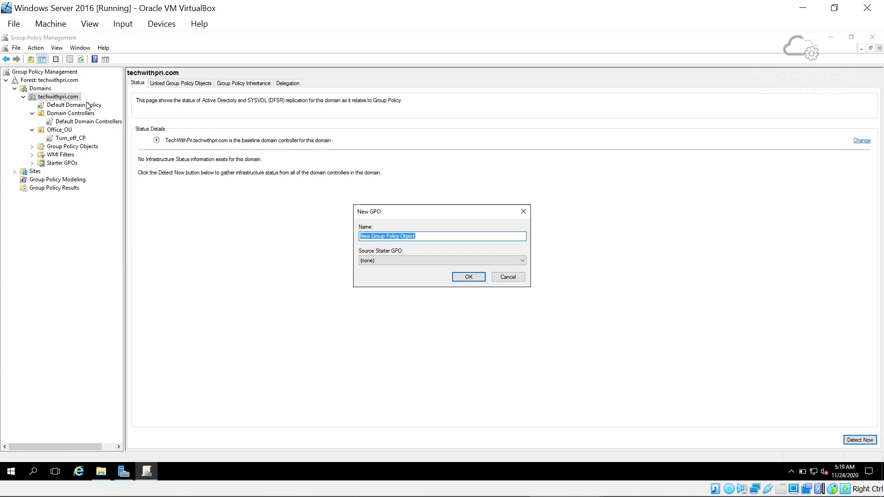
pyautogui.write('Desktop_')
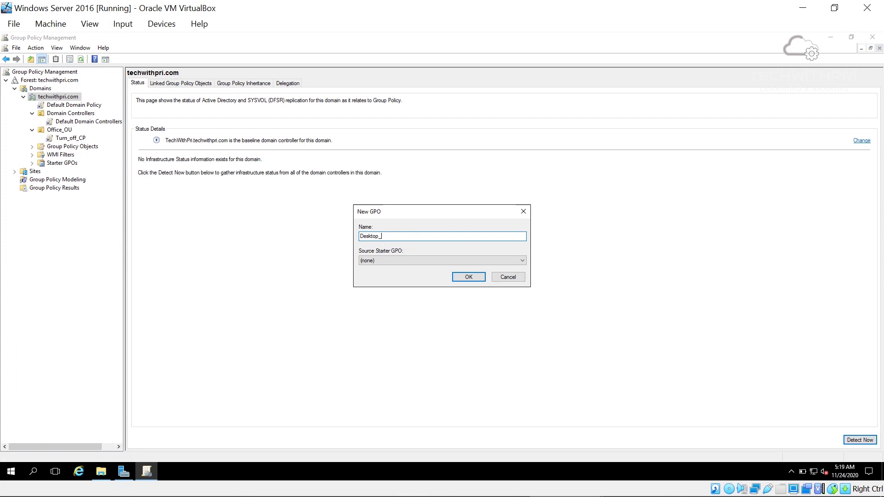
pyautogui.write('background')
pyautogui.press('Return')
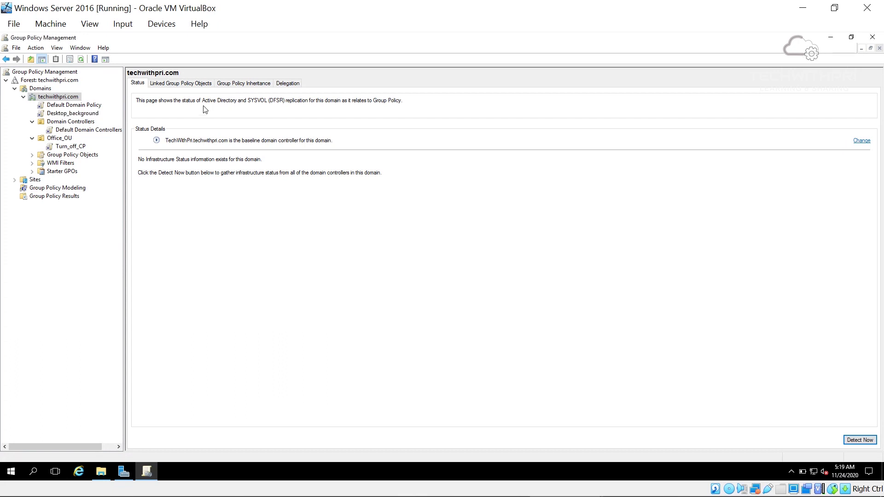
pyautogui.click(76, 116)
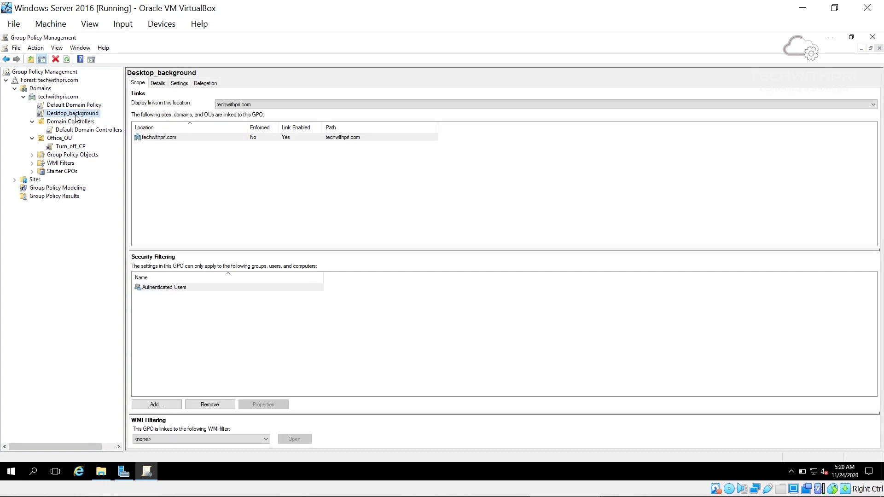
pyautogui.rightClick(76, 115)
# Edit Desktop_background and open User Configuration > Administrative Templates > Desktop > Desktop Wallpaper
pyautogui.click(86, 121)
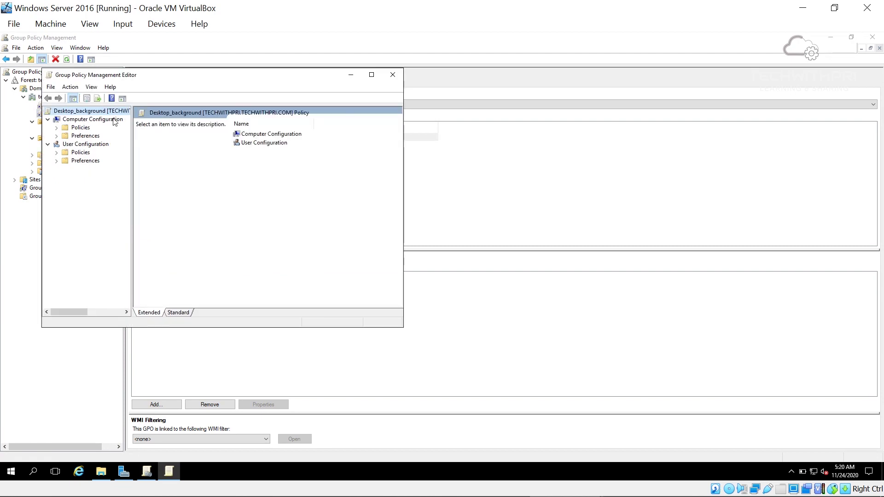
pyautogui.click(371, 75)
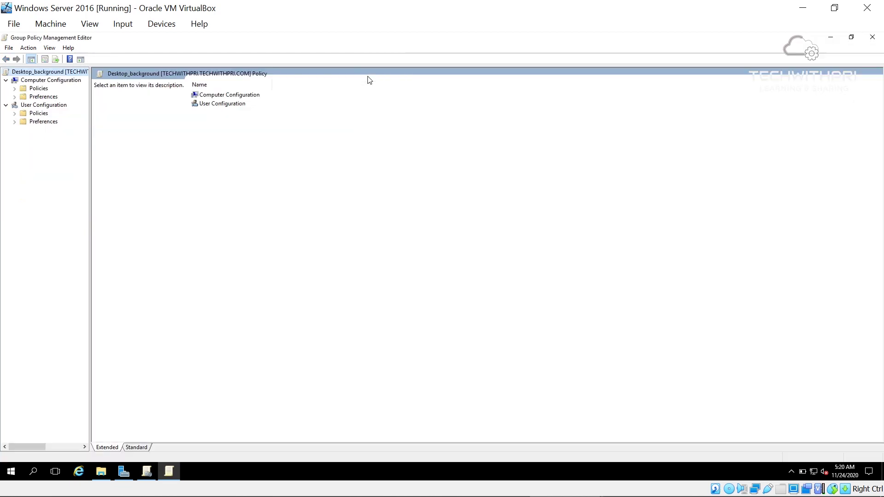
pyautogui.click(40, 106)
pyautogui.click(15, 114)
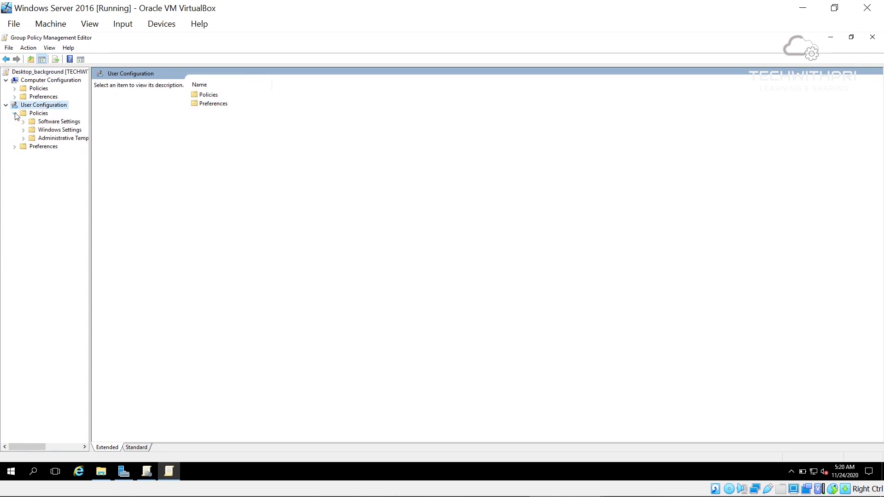
pyautogui.click(38, 139)
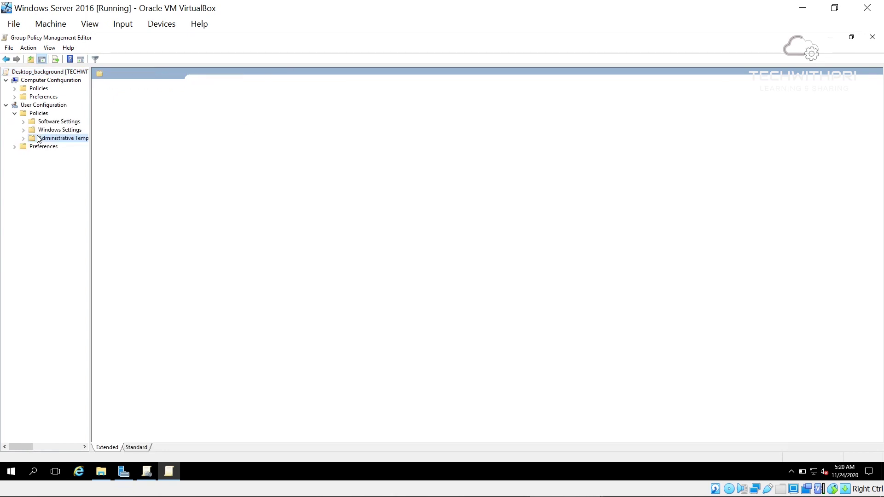
pyautogui.click(24, 139)
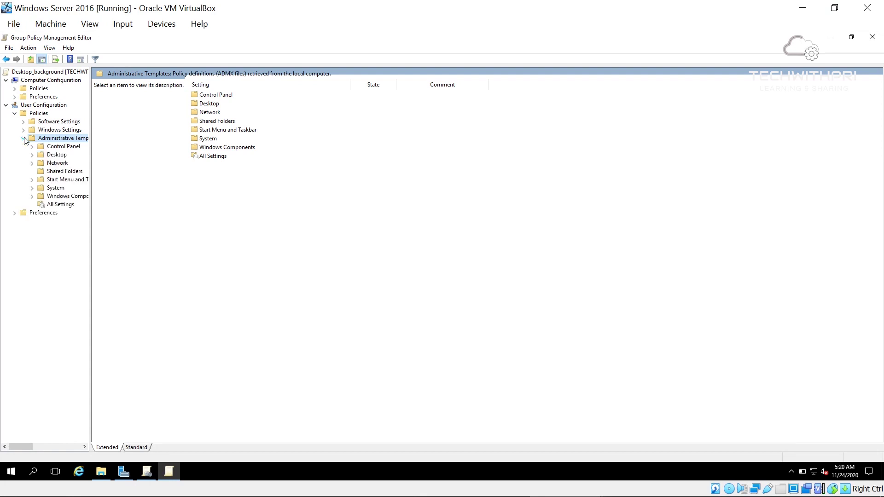
pyautogui.click(54, 159)
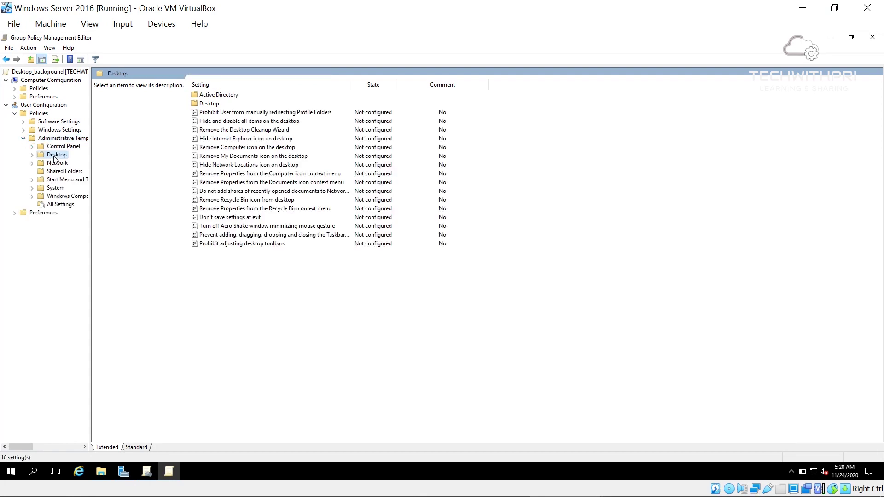
pyautogui.doubleClick(199, 105)
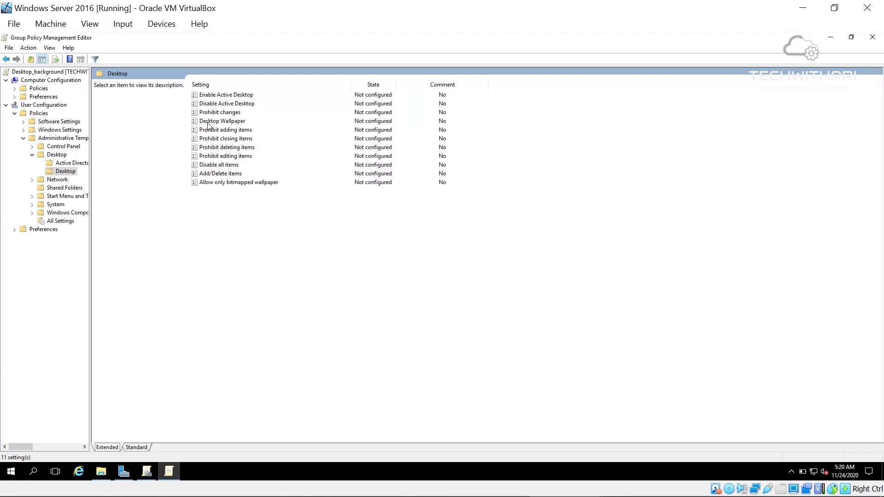
pyautogui.doubleClick(208, 122)
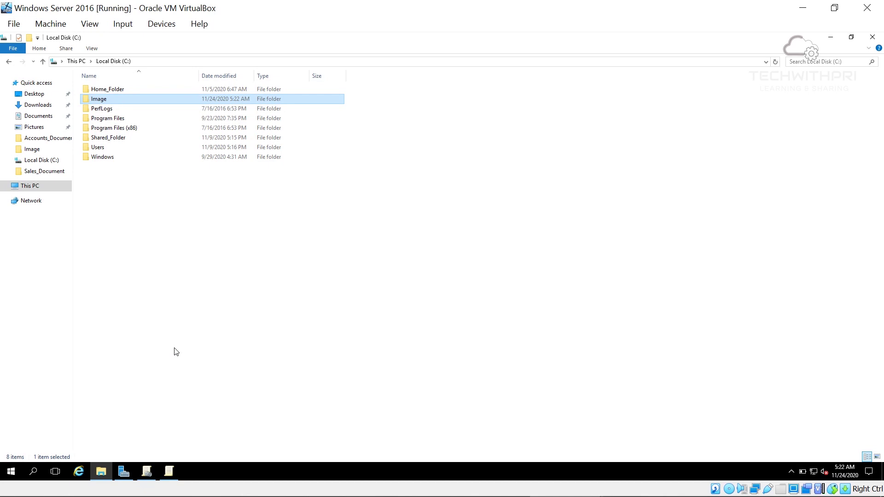
# Open C:\Image and preview the TECHWITHPRI background.png picture, then close it
pyautogui.doubleClick(124, 98)
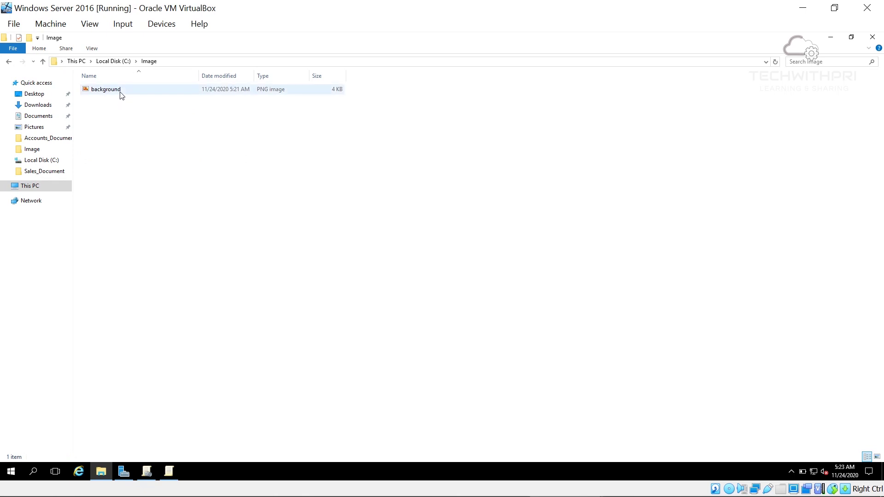
pyautogui.doubleClick(121, 94)
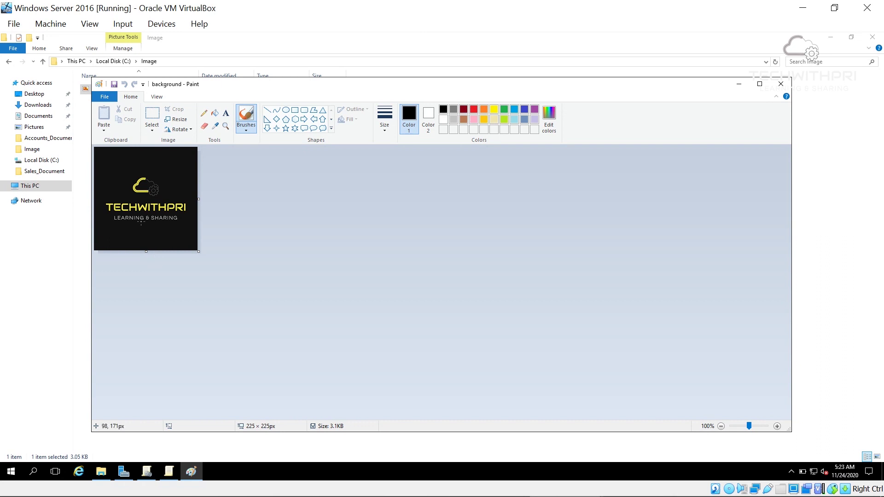
pyautogui.click(781, 84)
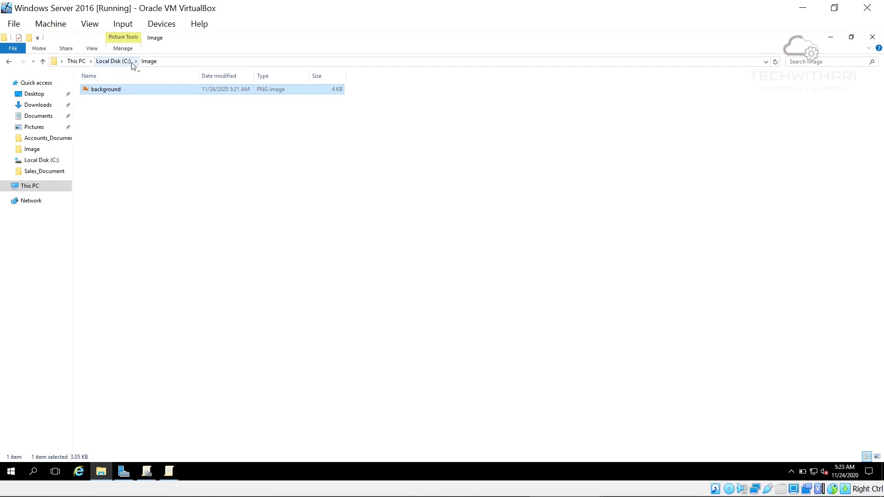
# Share the Image folder via Advanced Sharing with Everyone given read access
pyautogui.click(119, 63)
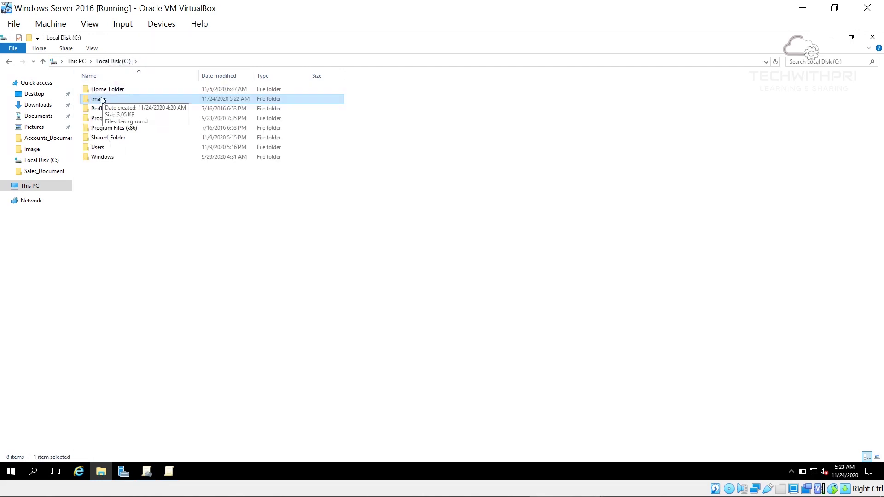
pyautogui.rightClick(102, 101)
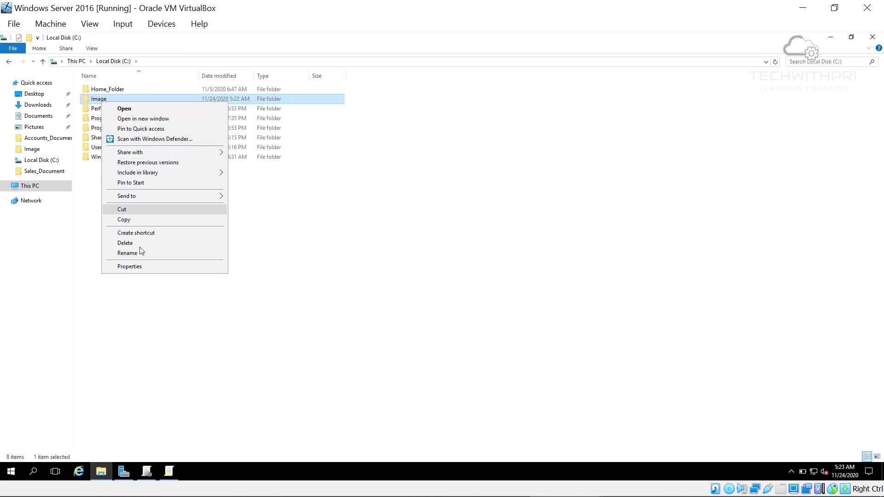
pyautogui.click(144, 266)
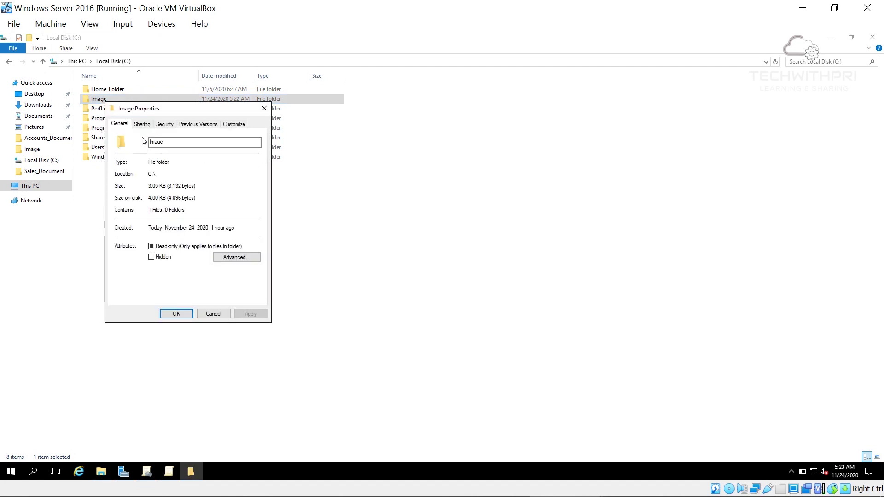
pyautogui.click(141, 124)
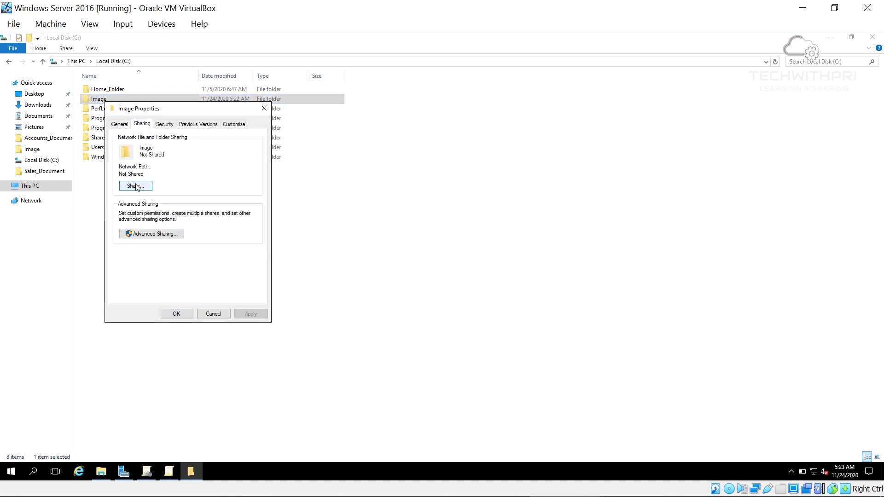
pyautogui.click(145, 234)
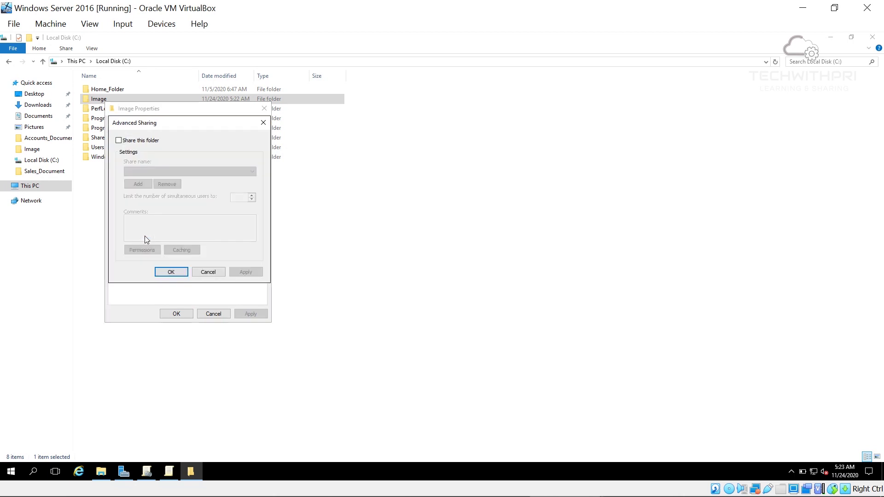
pyautogui.click(130, 141)
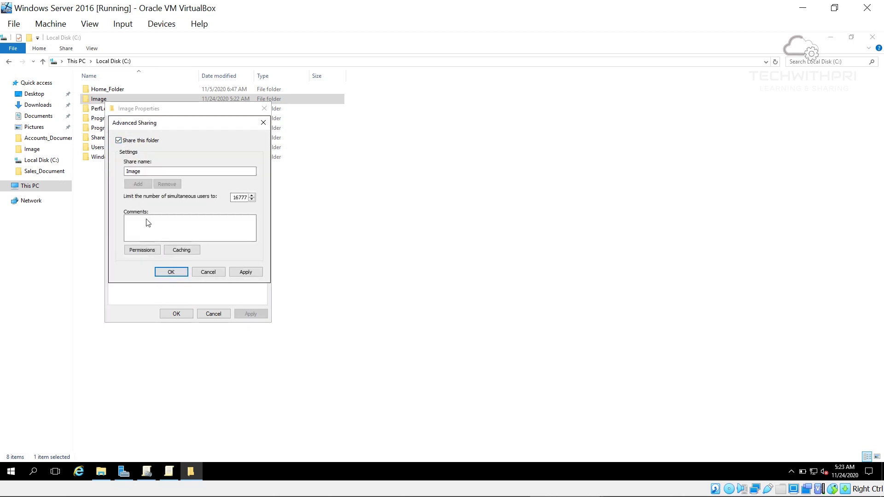
pyautogui.click(150, 251)
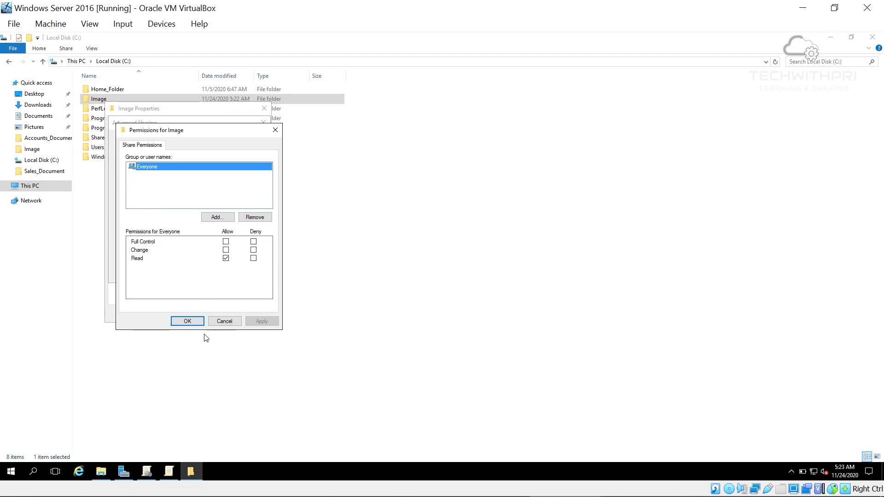
pyautogui.click(193, 323)
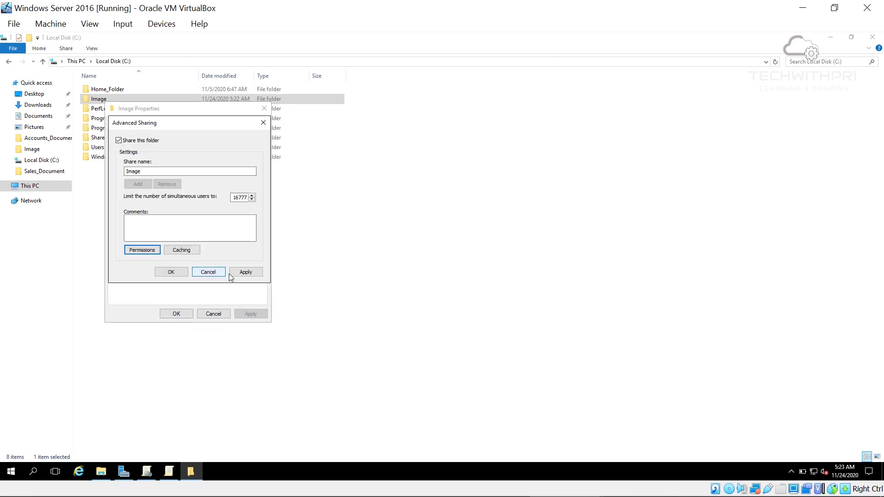
pyautogui.click(171, 272)
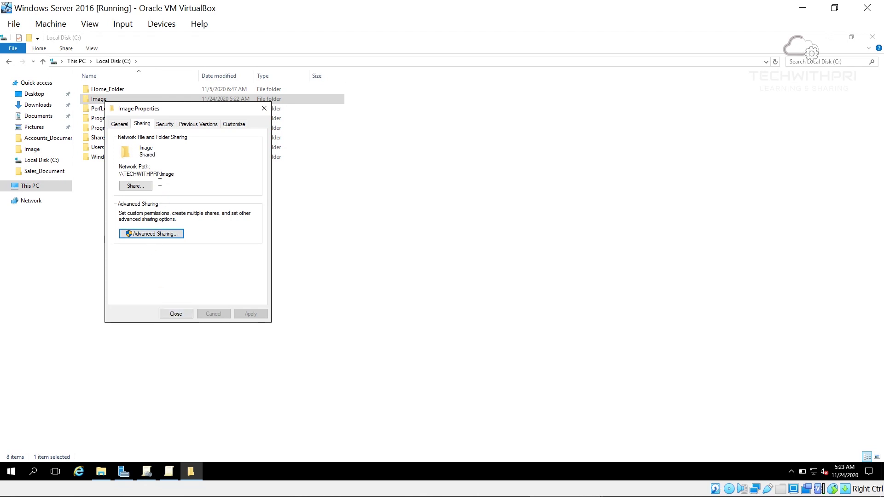
# Copy the \\TECHWITHPRI\Image network path, close Properties, and select background.png in the folder
pyautogui.click(136, 186)
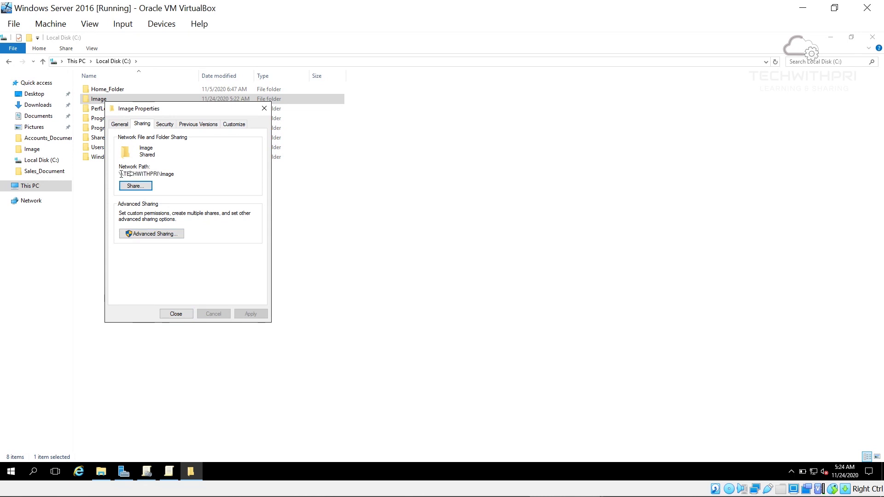
pyautogui.hotkey('shift', 'Right')
pyautogui.hotkey('shift', 'Right')
pyautogui.hotkey('shift', 'Right')
pyautogui.hotkey('shift', 'Right')
pyautogui.hotkey('shift', 'Right')
pyautogui.hotkey('shift', 'Right')
pyautogui.hotkey('shift', 'Right')
pyautogui.hotkey('shift', 'Right')
pyautogui.hotkey('shift', 'Right')
pyautogui.hotkey('shift', 'Right')
pyautogui.hotkey('shift', 'Right')
pyautogui.hotkey('shift', 'Right')
pyautogui.hotkey('shift', 'Right')
pyautogui.hotkey('shift', 'Right')
pyautogui.hotkey('shift', 'Right')
pyautogui.hotkey('shift', 'Right')
pyautogui.hotkey('shift', 'Right')
pyautogui.hotkey('shift', 'Right')
pyautogui.hotkey('ctrl', 'c')
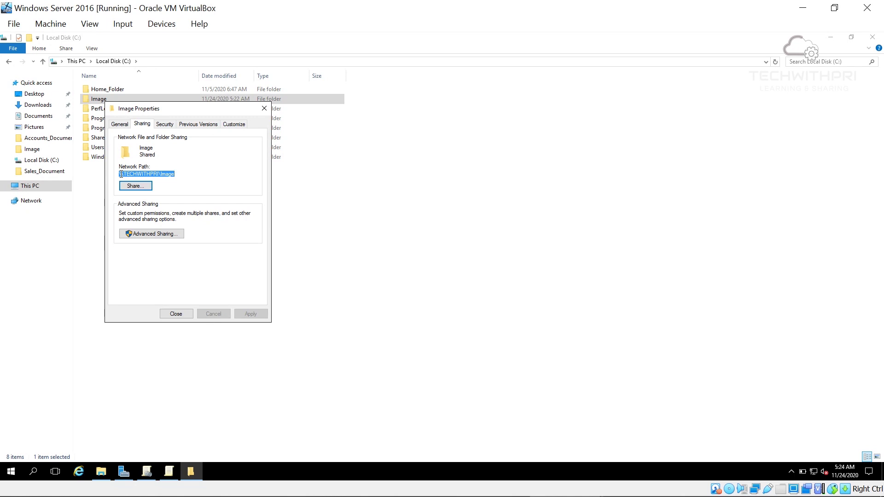
pyautogui.click(170, 314)
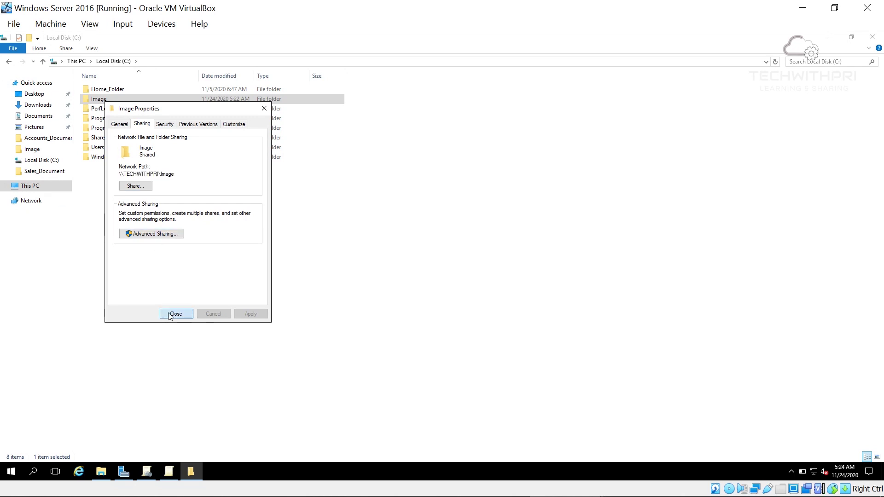
pyautogui.doubleClick(159, 101)
pyautogui.click(153, 90)
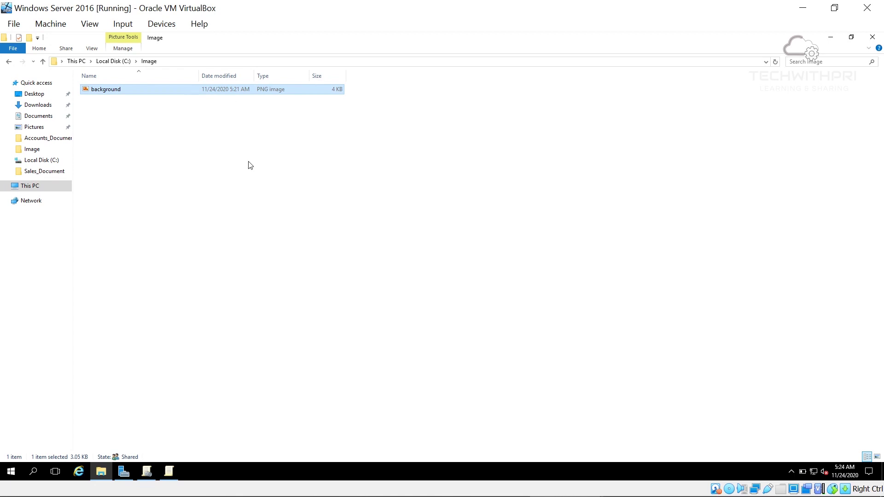
pyautogui.click(167, 470)
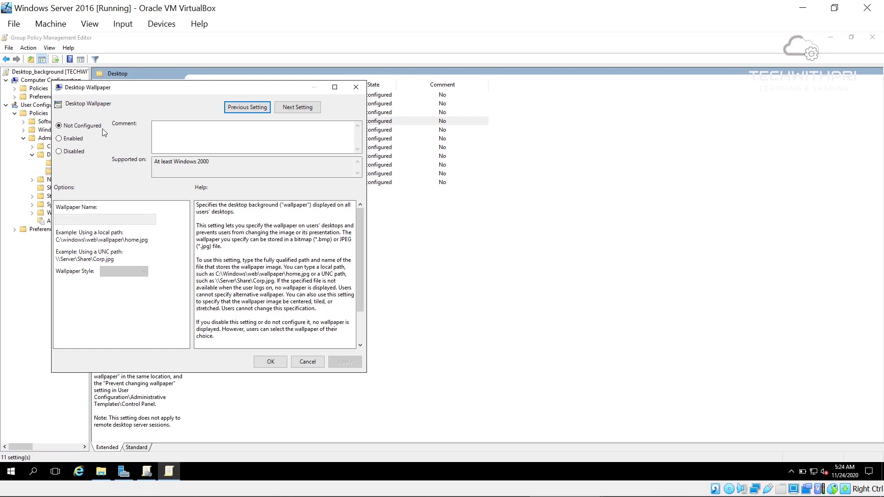
# Enable Desktop Wallpaper with \\TECHWITHPRI\Image\background.png and Center style, then apply and confirm
pyautogui.click(75, 138)
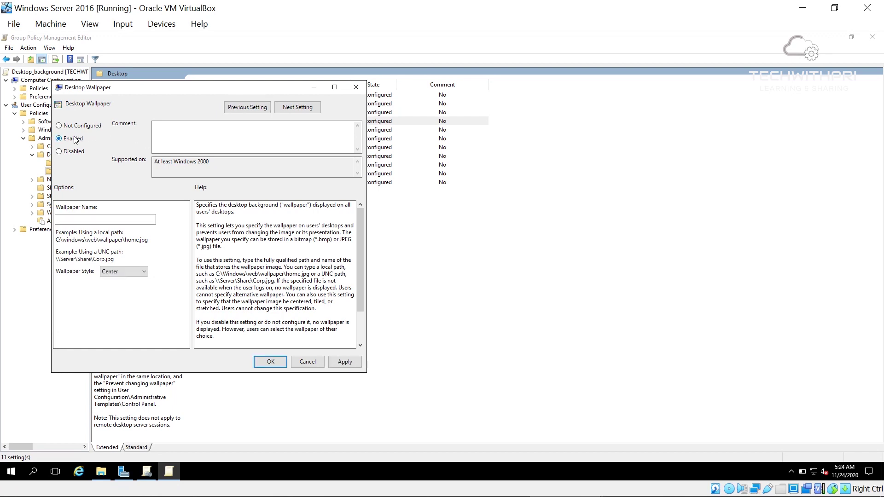
pyautogui.click(85, 218)
pyautogui.hotkey('ctrl', 'v')
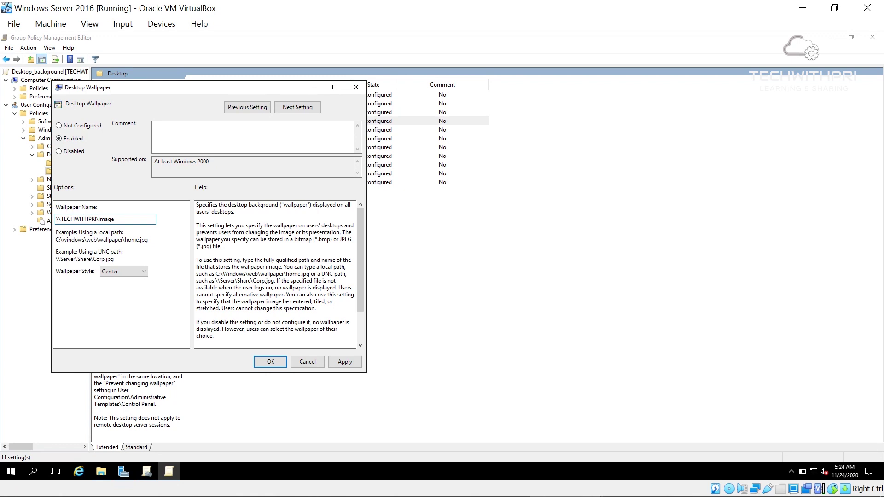
pyautogui.write('\\background.png')
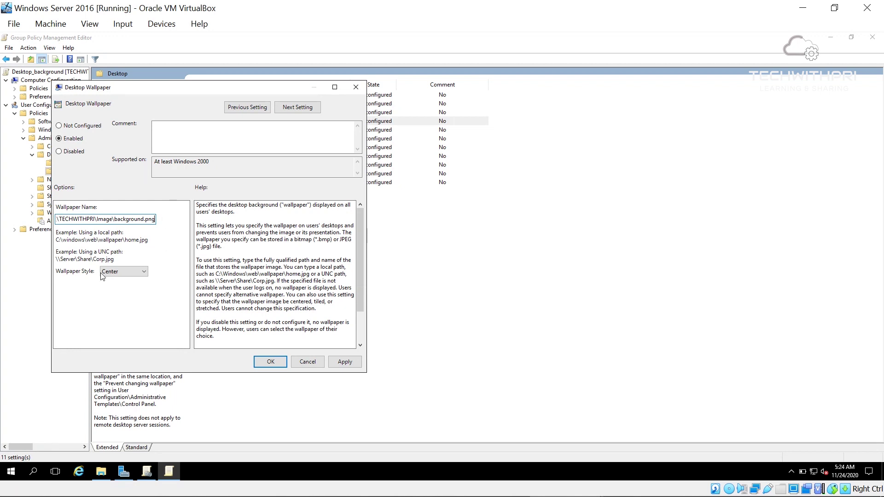
pyautogui.click(136, 272)
pyautogui.click(162, 251)
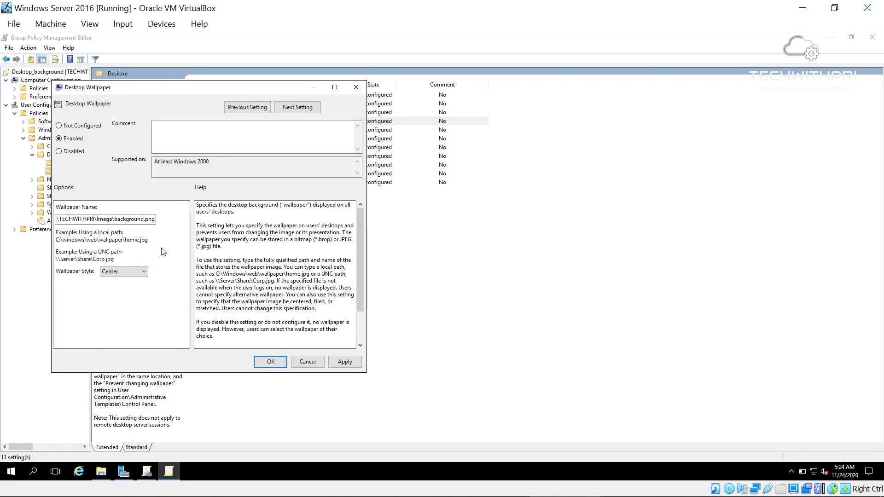
pyautogui.click(344, 361)
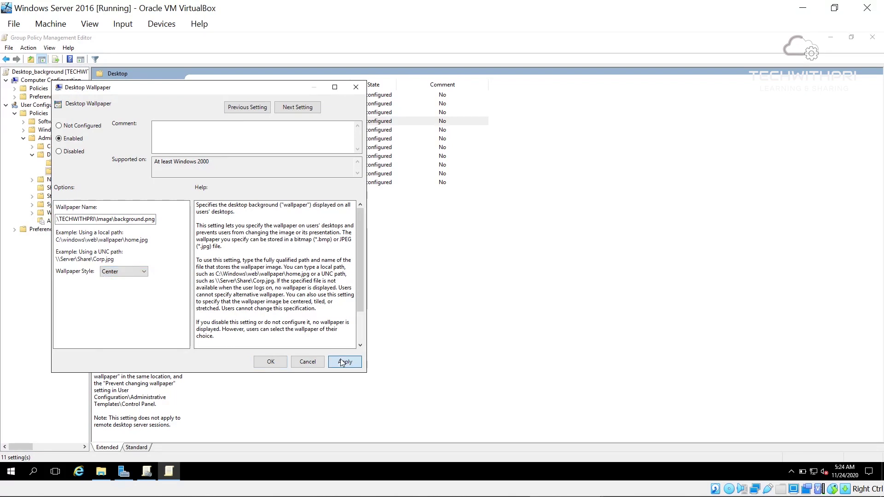
pyautogui.click(271, 362)
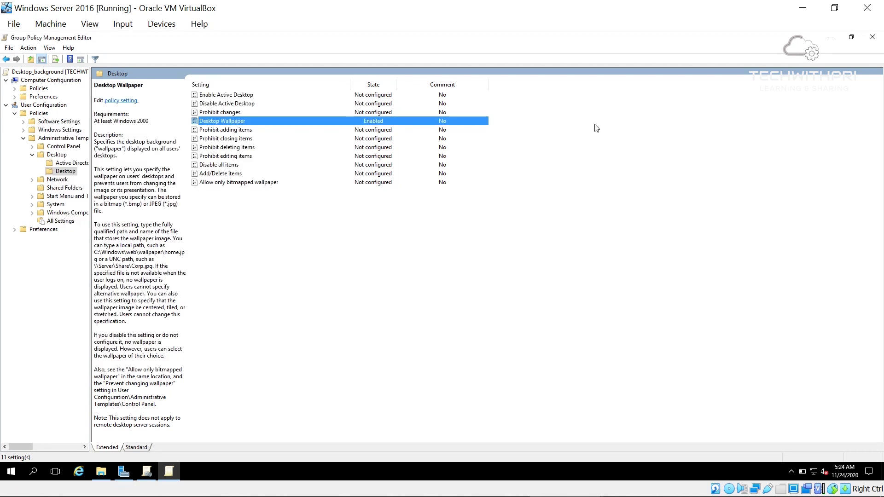
# Bring the Client 3 VM forward and sign in to its Windows 10 desktop
pyautogui.moveTo(506, 495)
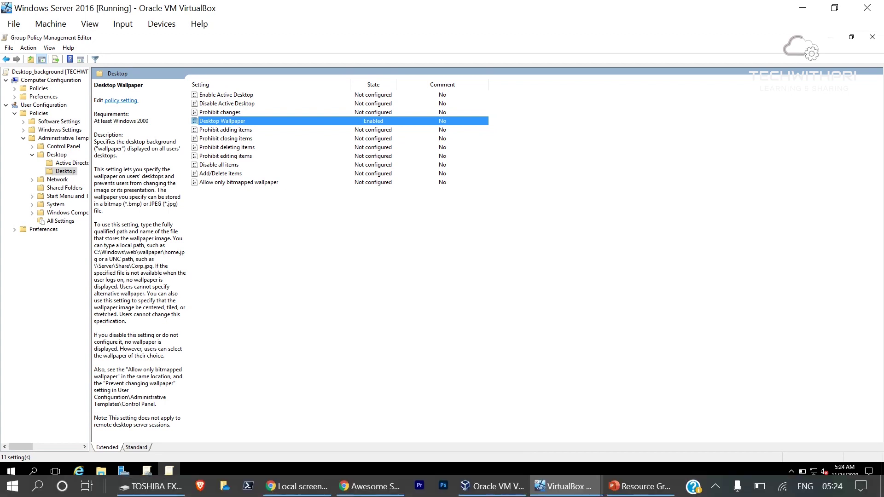
pyautogui.click(579, 487)
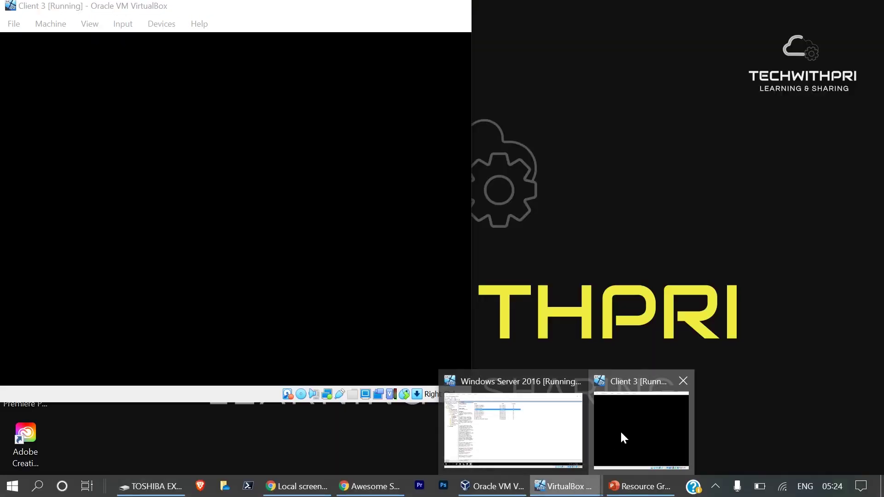
pyautogui.click(620, 433)
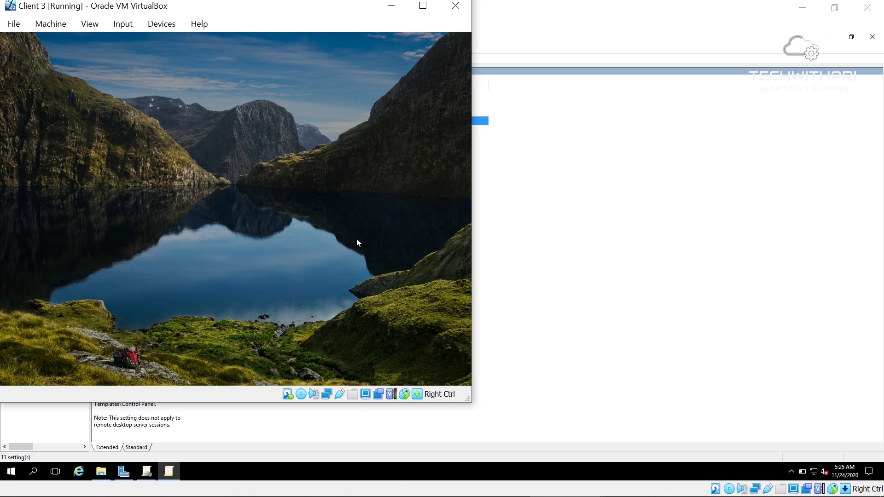
pyautogui.press('Return')
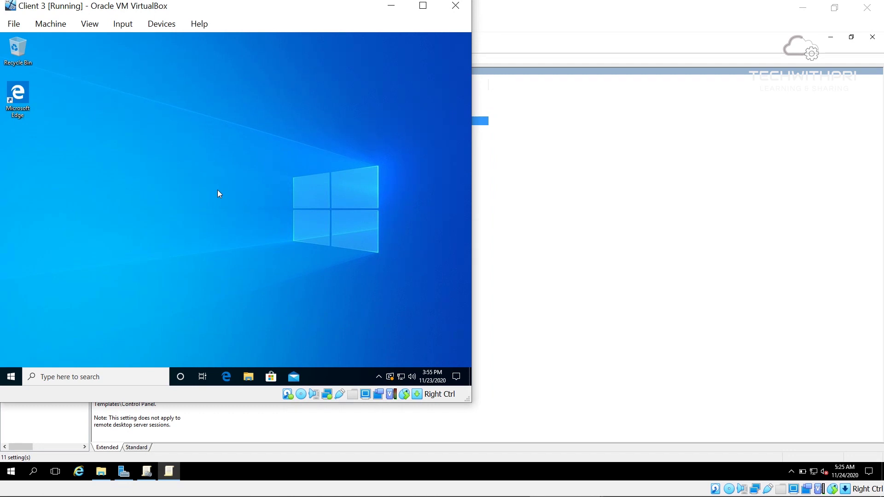
pyautogui.press('super+r')
# Run gpupdate /force in Command Prompt on the client to refresh Group Policy, then close the console
pyautogui.press('Return')
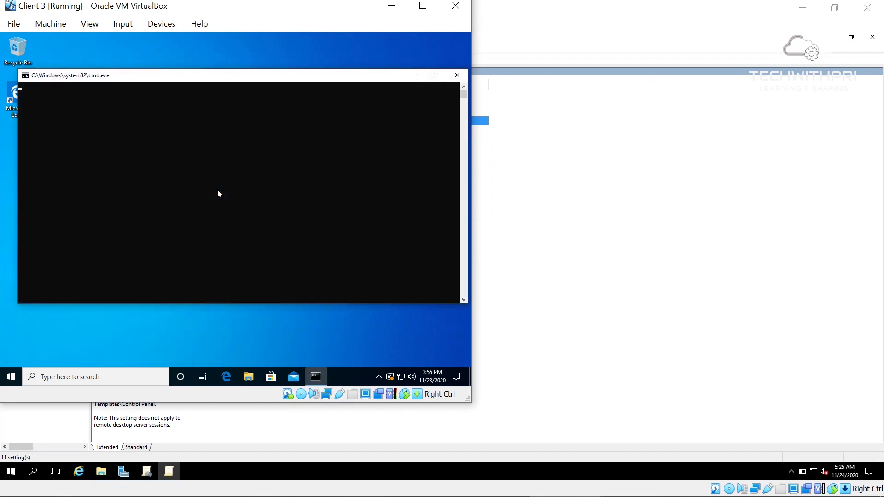
pyautogui.write('gpup')
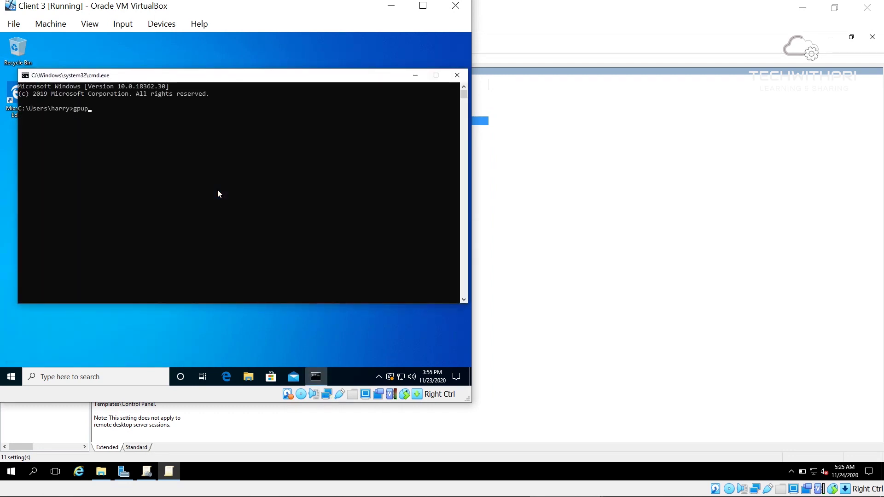
pyautogui.write('date/force')
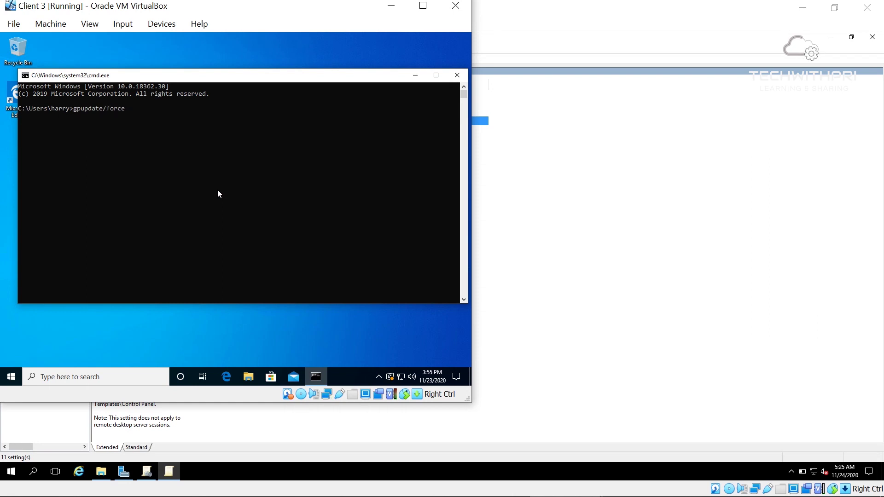
pyautogui.press('Return')
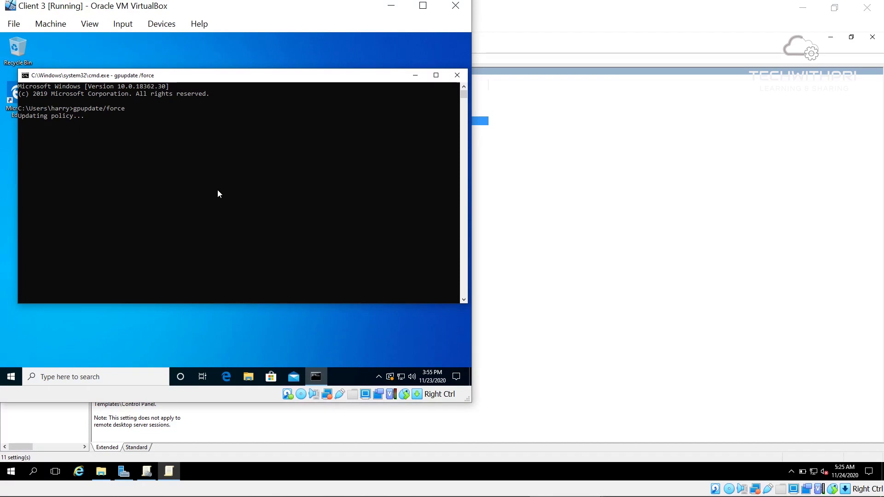
pyautogui.hotkey('alt', 'F4')
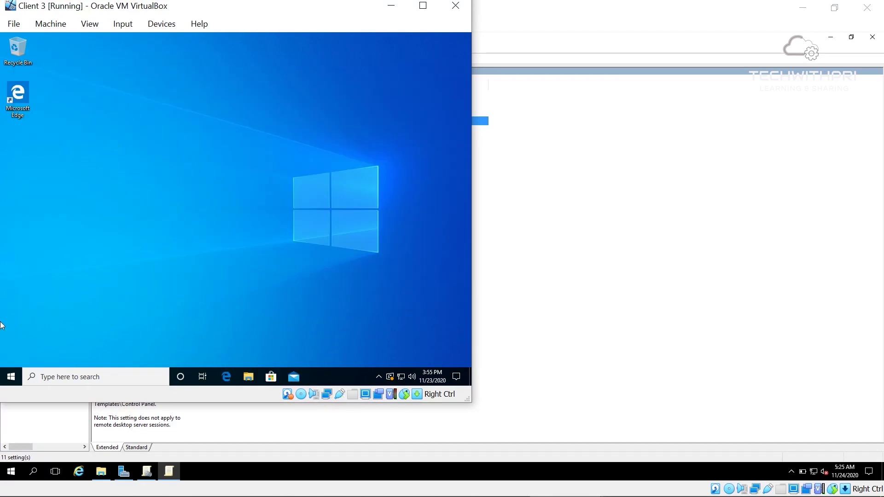
pyautogui.click(11, 378)
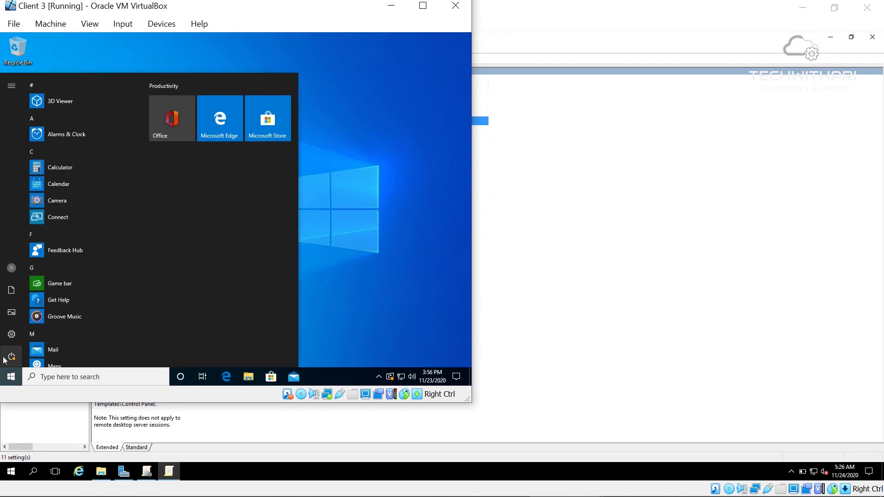
# Sign the current user out of the Windows 10 client via the Start power-user menu
pyautogui.rightClick(9, 379)
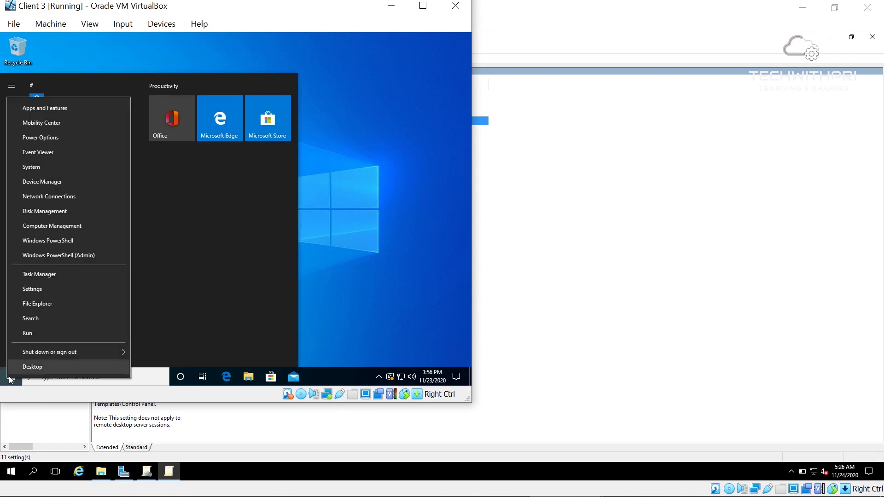
pyautogui.moveTo(79, 357)
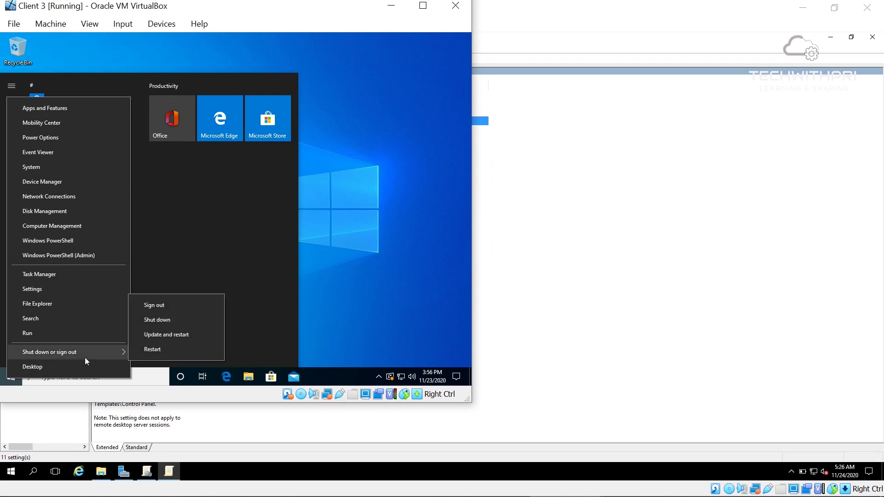
pyautogui.click(196, 302)
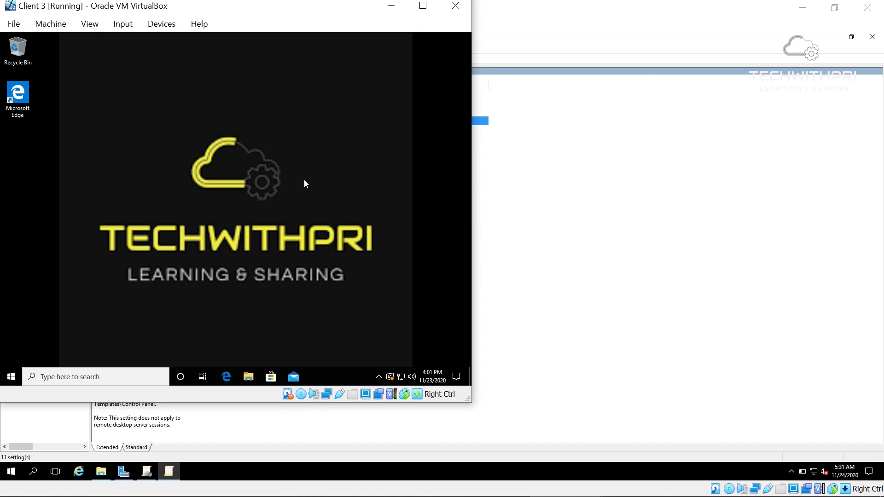
# Sign the current user out of the client via the Start power-user menu
pyautogui.rightClick(16, 375)
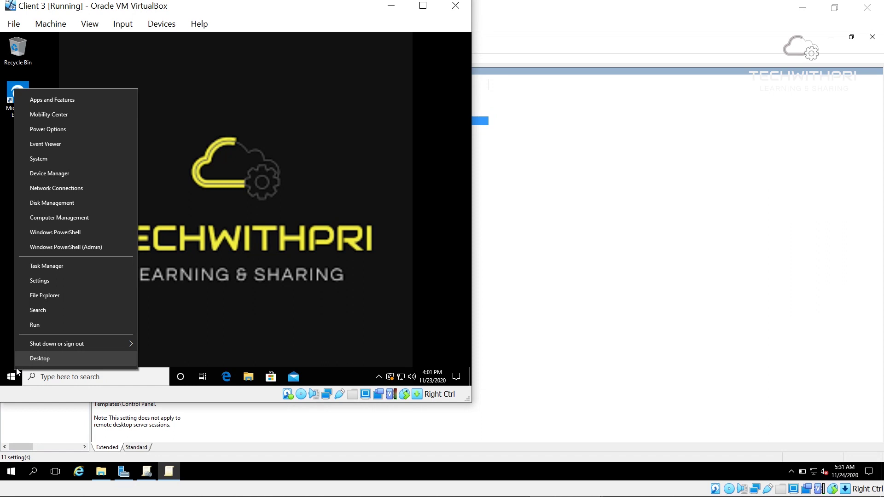
pyautogui.moveTo(57, 345)
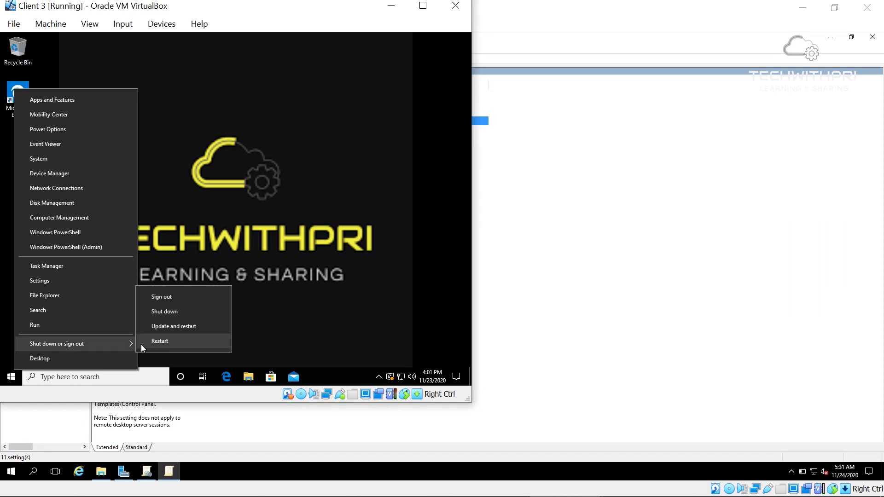
pyautogui.click(179, 302)
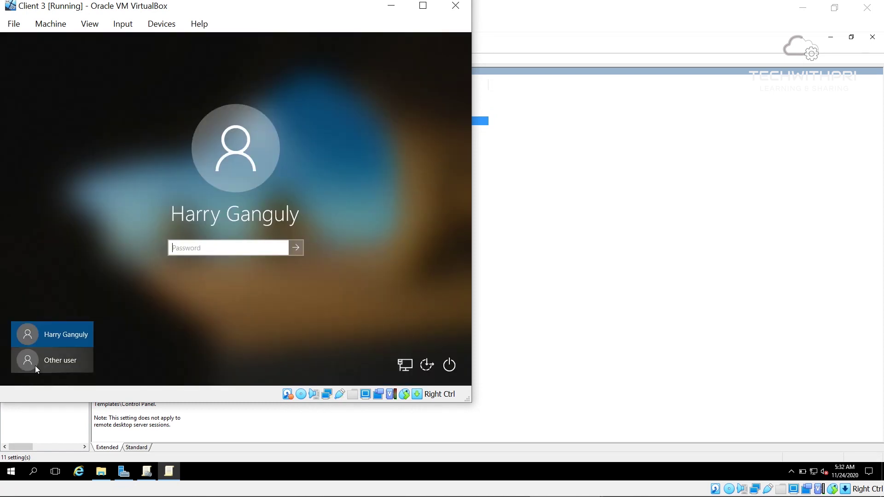
# Sign in as a different domain user, entering that user's name and password
pyautogui.click(36, 365)
pyautogui.write('sean')
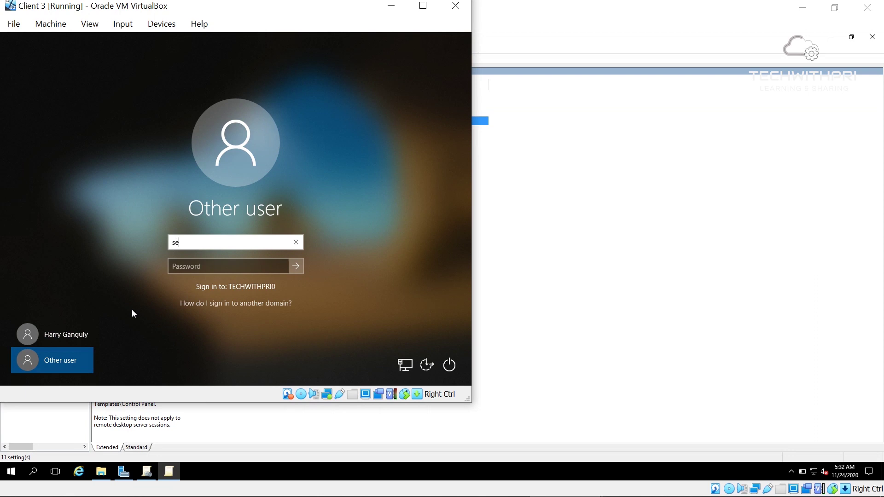
pyautogui.press('Tab')
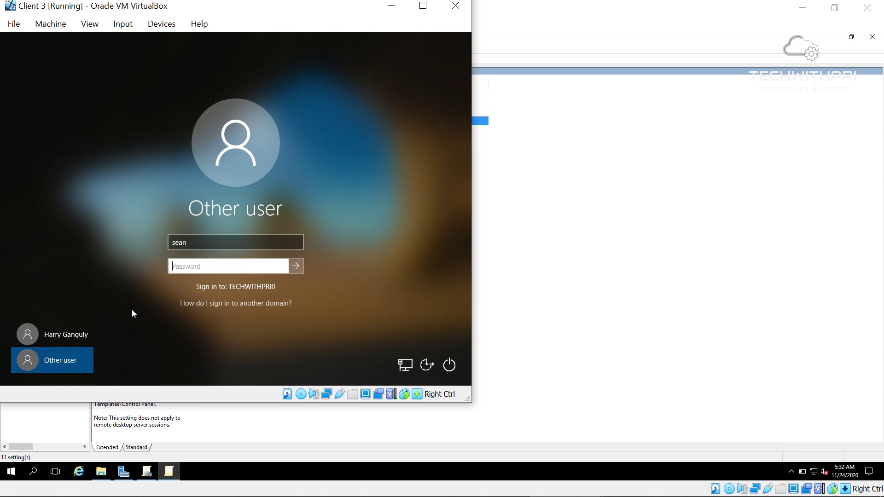
pyautogui.write('P')
pyautogui.press('BackSpace')
pyautogui.write('Pa$$w0rd12')
pyautogui.press('Return')
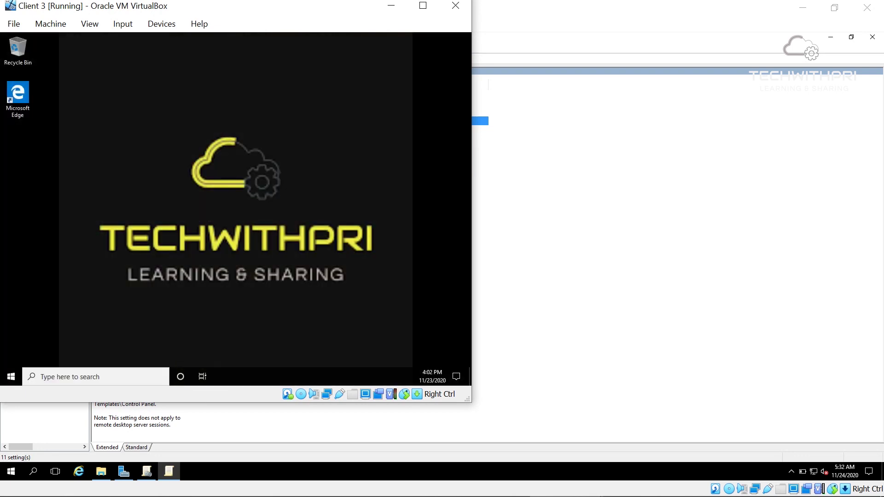